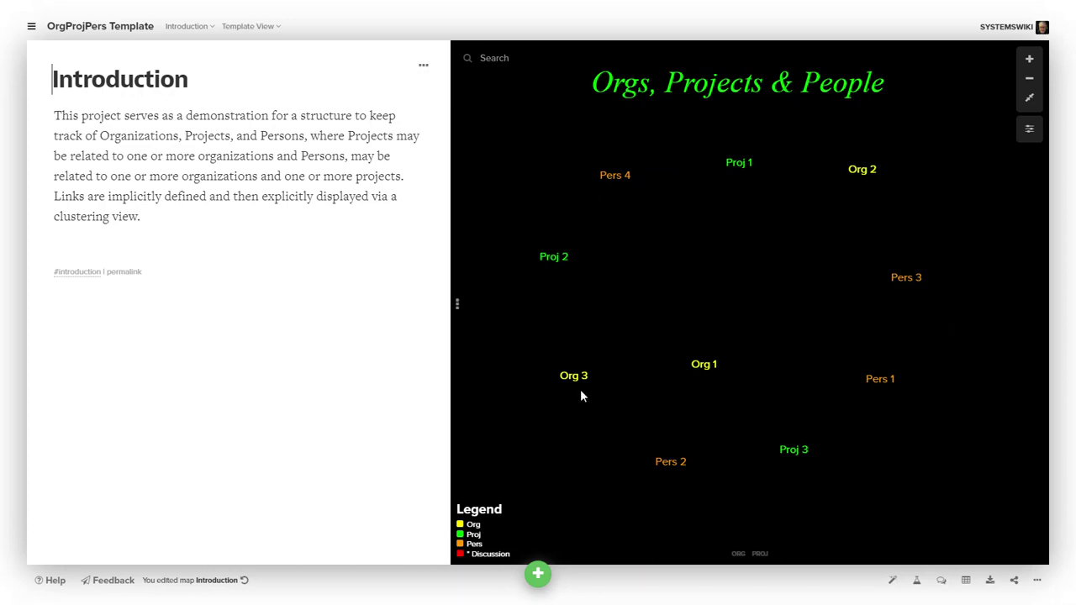
Select the Org 3 node to show its profile in the left panel
drag(581, 383, 581, 379)
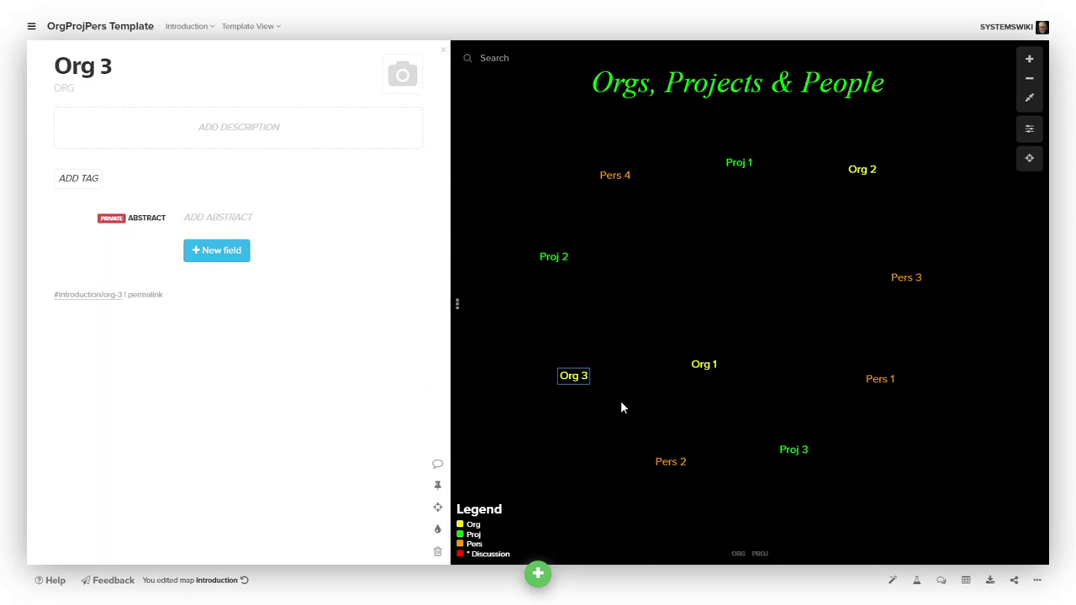
Select Proj 2 and check that its ORG field lists Org 3 and Org 1
click(559, 258)
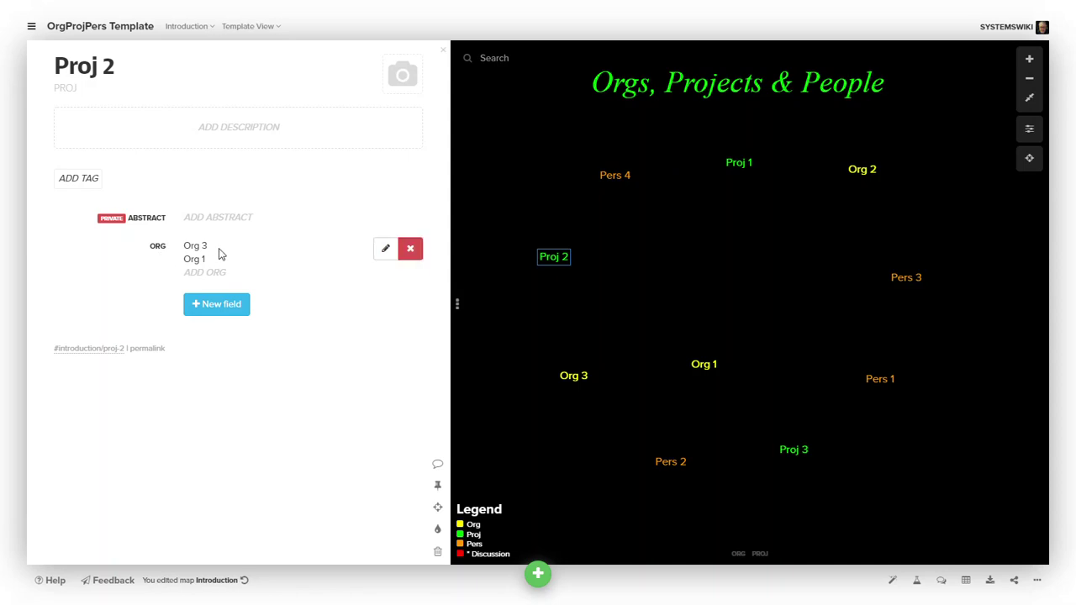
mouse_move(220, 249)
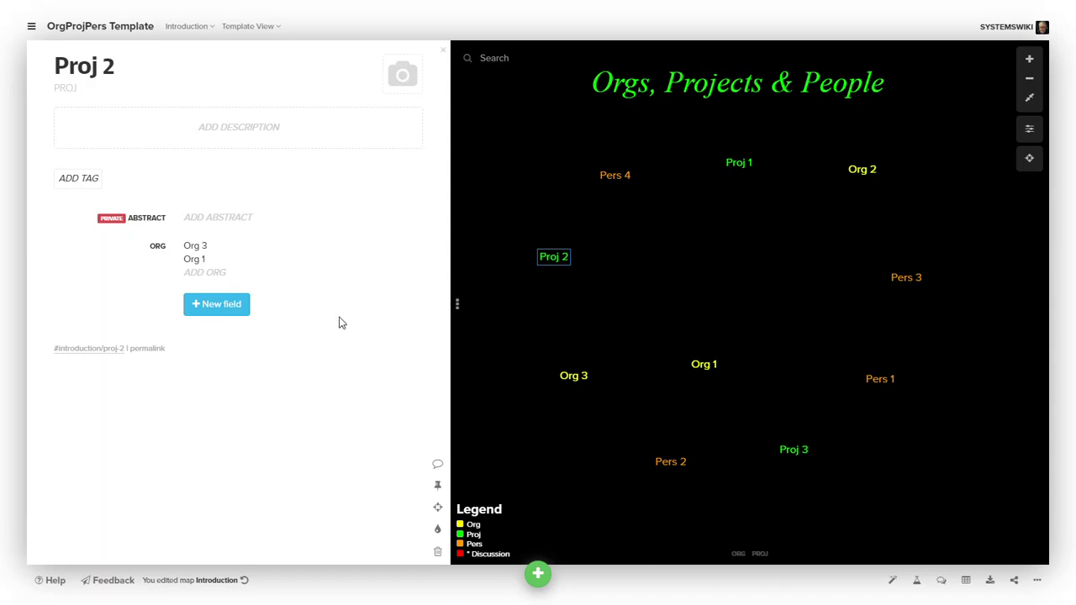
Inspect Pers 4's ORG and PROJ fields, then deselect it to show the map Introduction
click(618, 176)
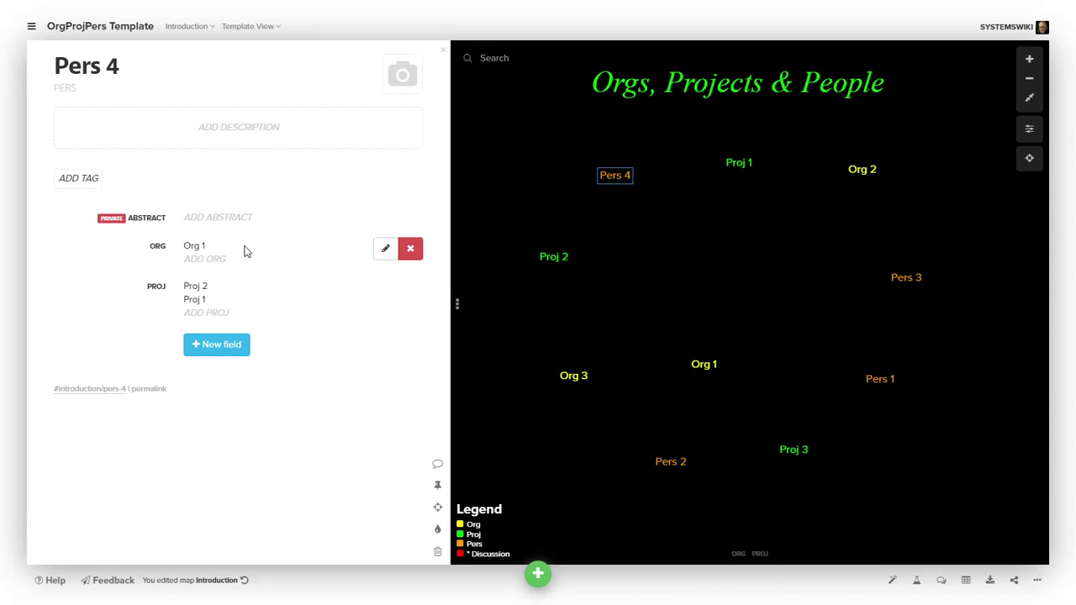
mouse_move(249, 312)
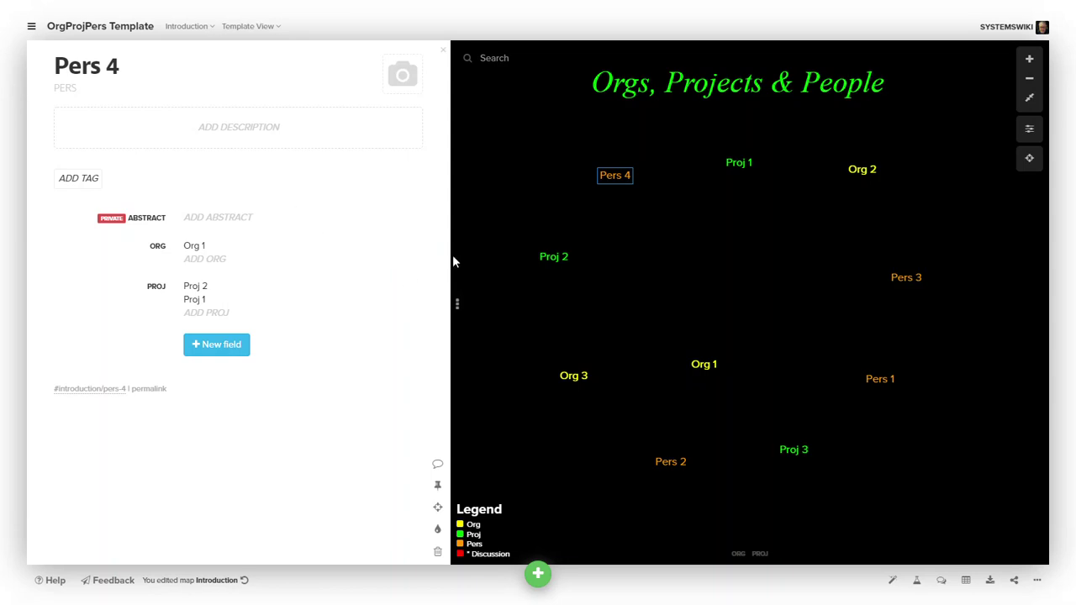
click(495, 211)
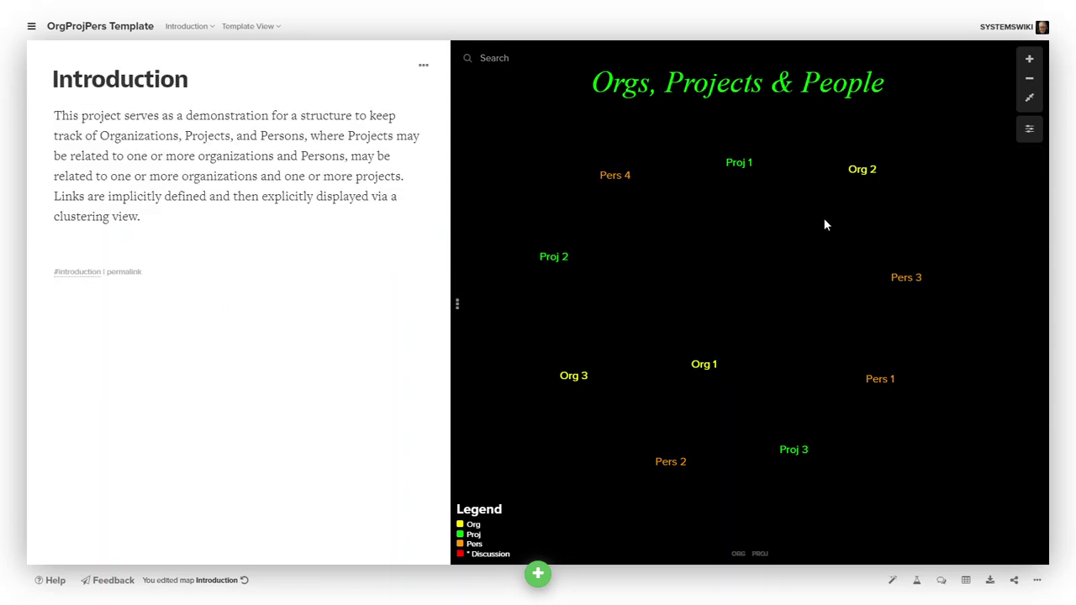
Try ORG, then PROJ clustering, and finish with both ORG and PROJ enabled
click(738, 554)
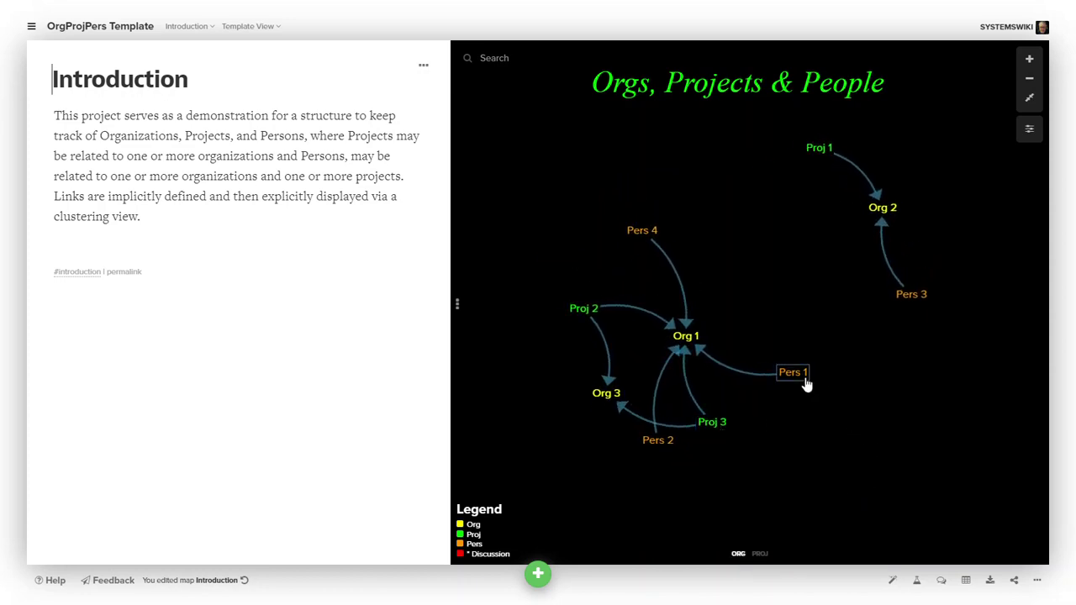
drag(804, 379, 674, 337)
click(757, 554)
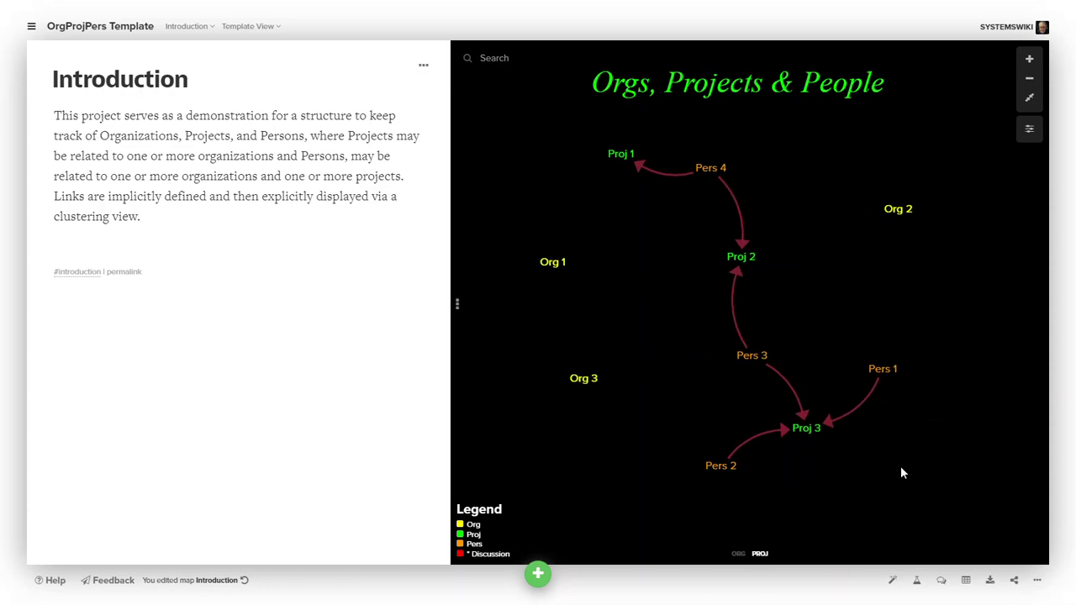
click(739, 555)
mouse_move(882, 436)
mouse_down()
mouse_move(886, 416)
mouse_move(883, 436)
mouse_up()
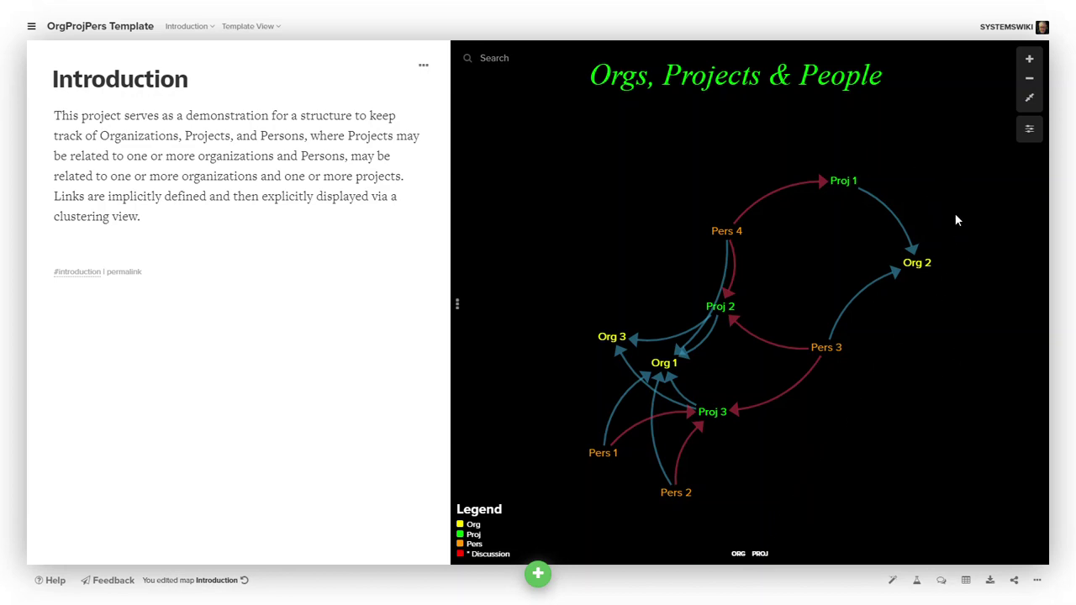
click(1029, 132)
Scroll the view code to read label colours #ffff00, #00ec00, #FF9900 and connection colours #3596c0, #d93e4a
scroll(1001, 248, up, 10)
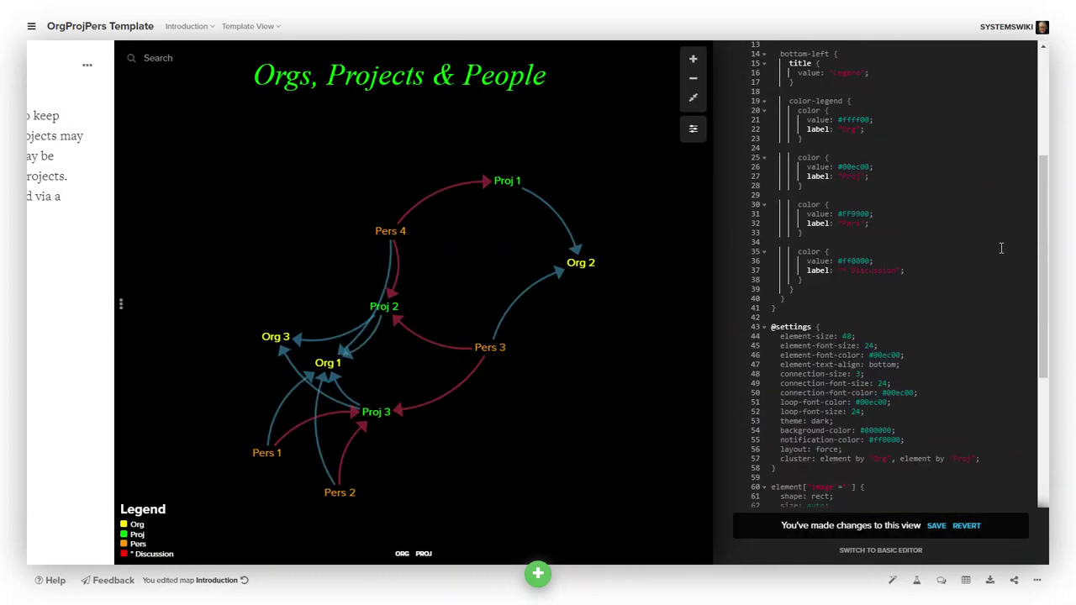
scroll(1001, 248, up, 3)
scroll(1001, 248, up, 2)
scroll(992, 223, down, 5)
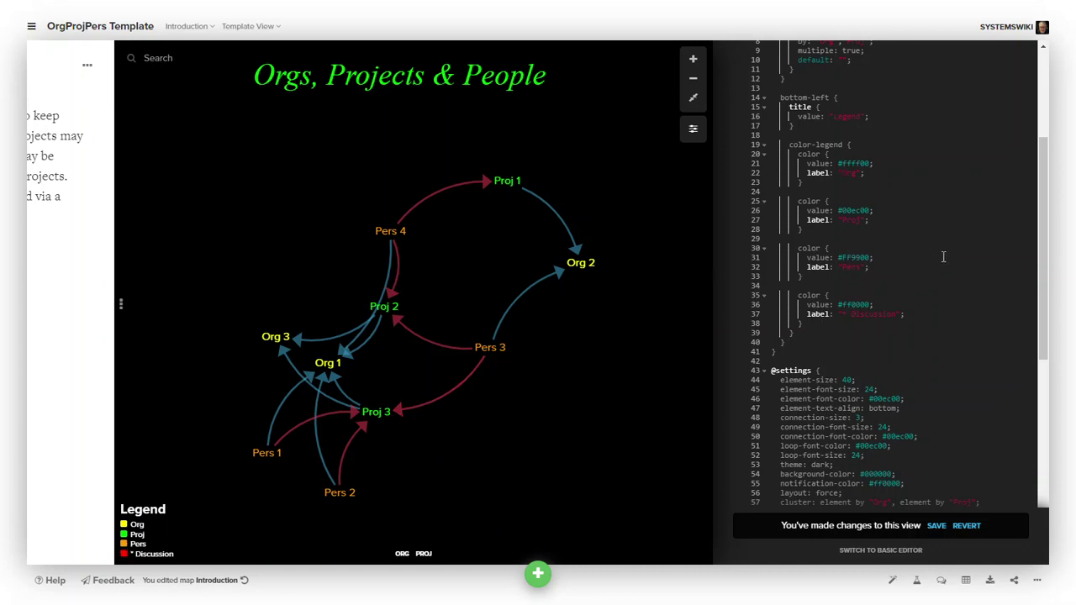
scroll(949, 252, down, 5)
scroll(958, 245, down, 2)
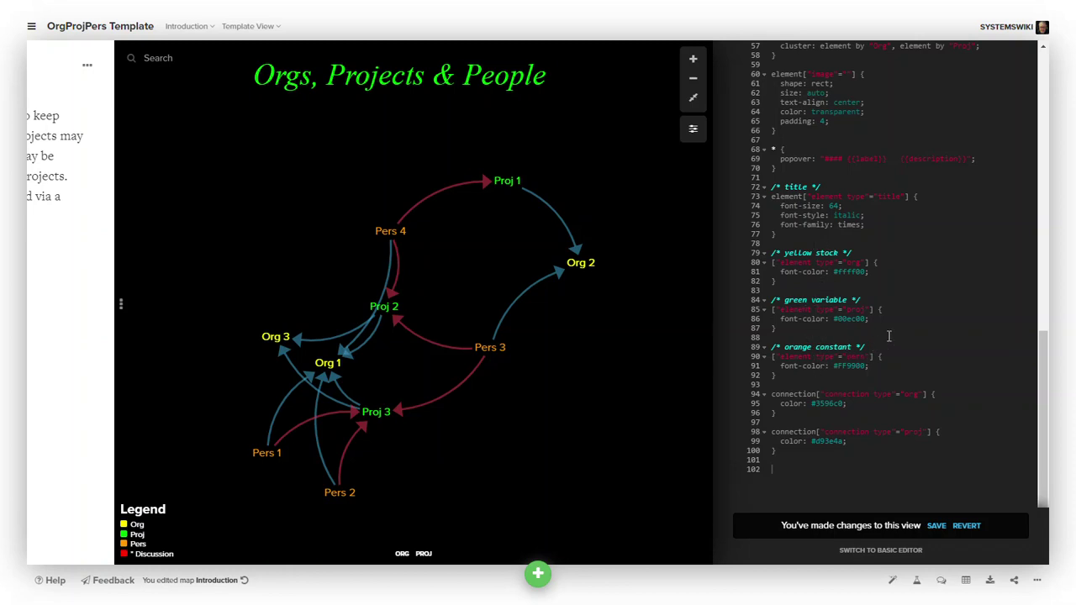
Inspect the Element Type field's Org, Proj, Pers and Title choices, then close project settings
click(694, 130)
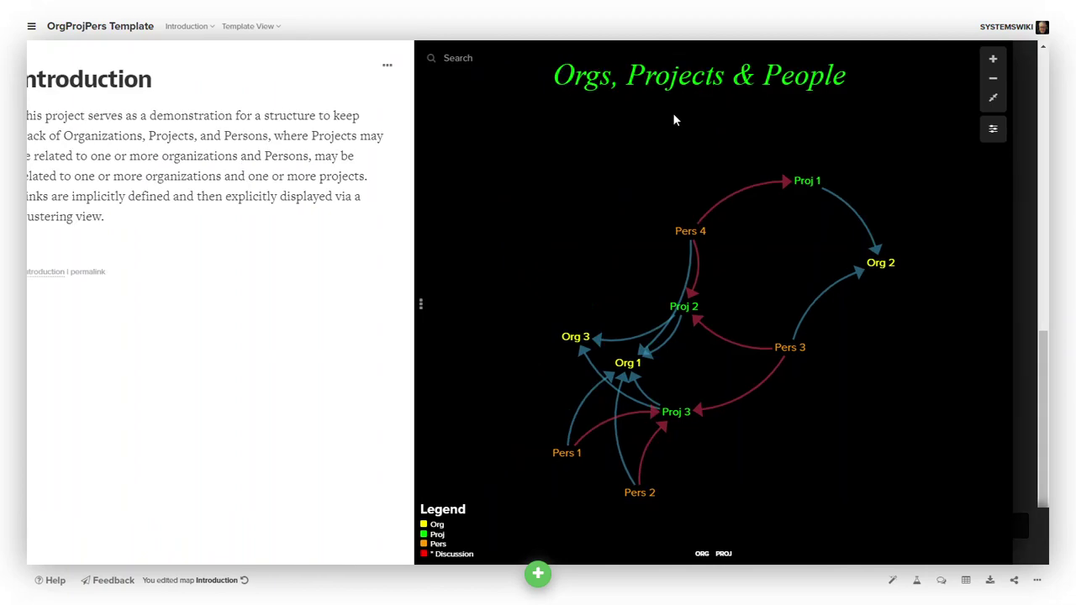
click(31, 30)
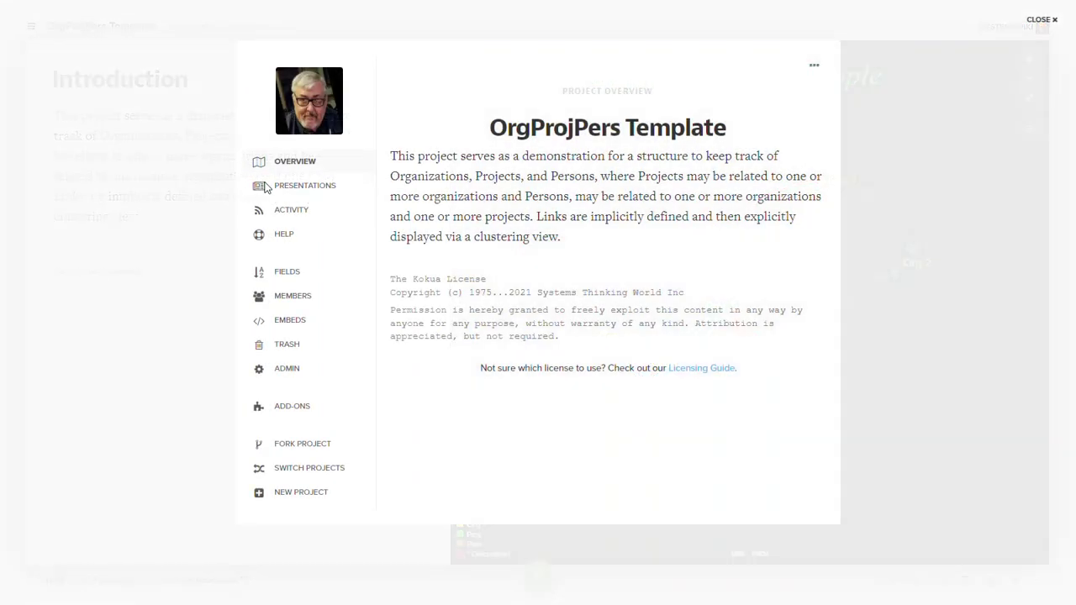
click(283, 271)
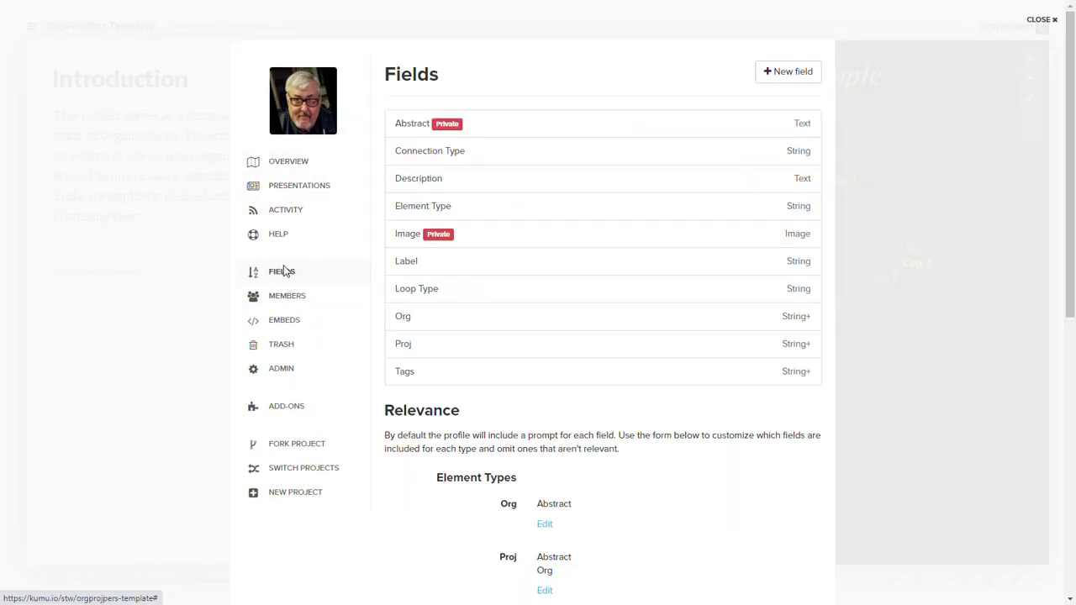
click(454, 208)
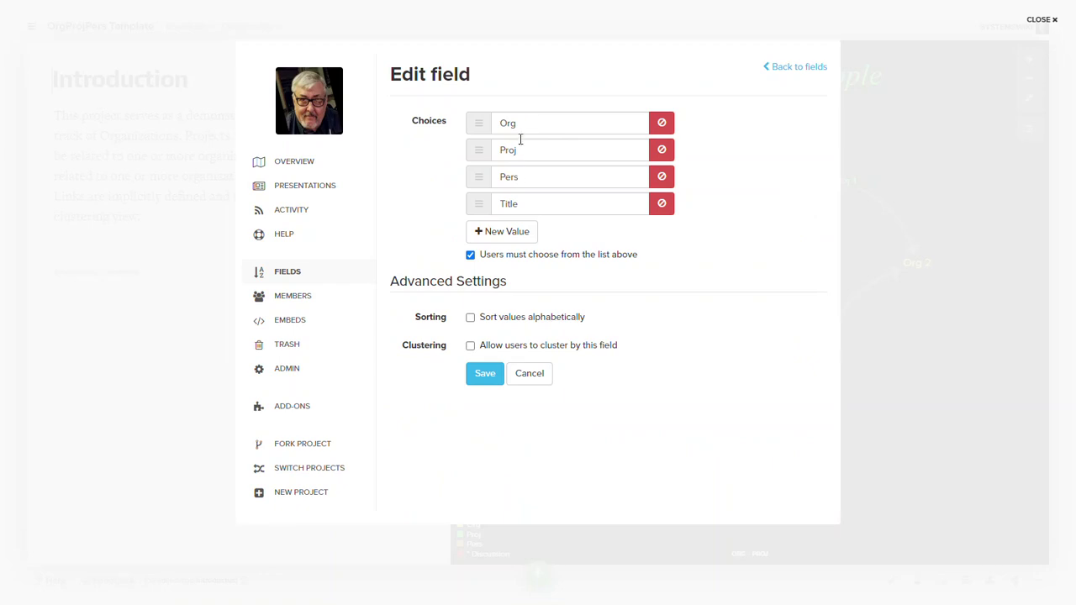
click(791, 70)
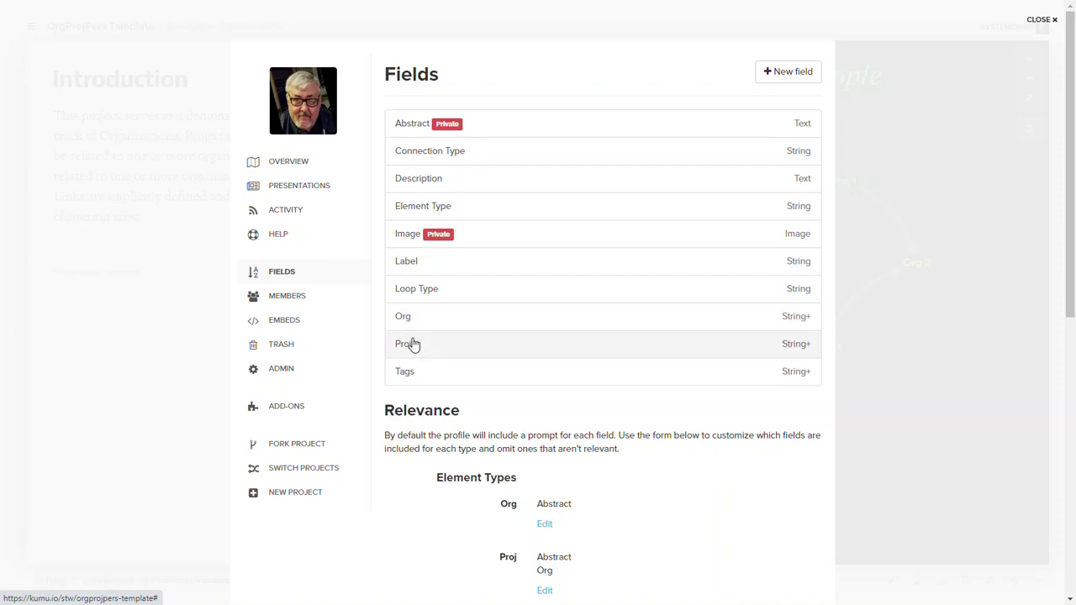
click(905, 145)
drag(609, 218, 606, 207)
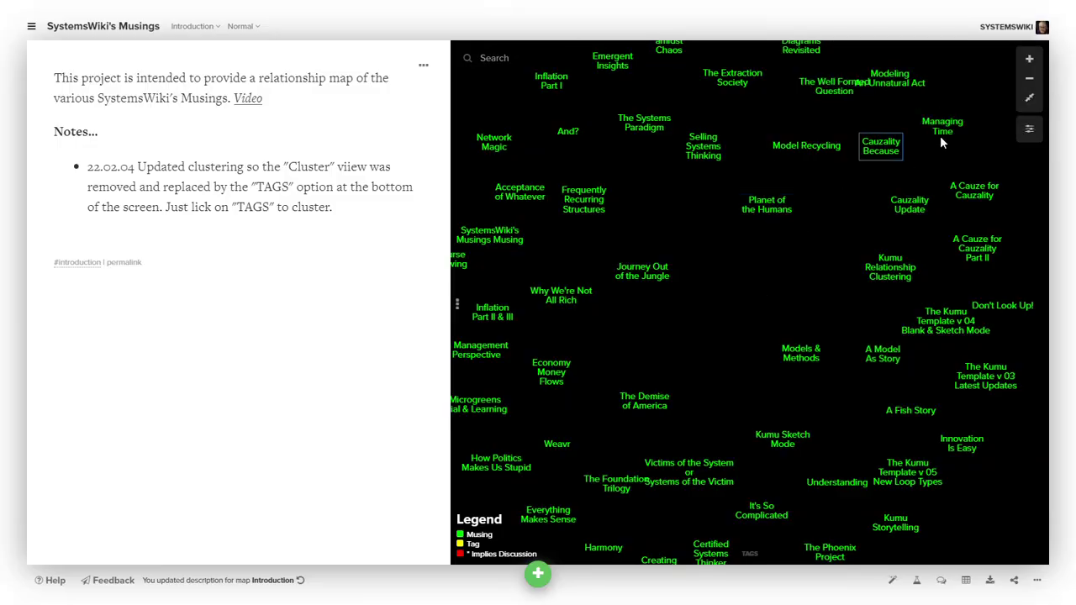
Zoom out and cluster the Musings map by TAGS around hubs like Model, Kumu and Causality
scroll(732, 280, down, 2)
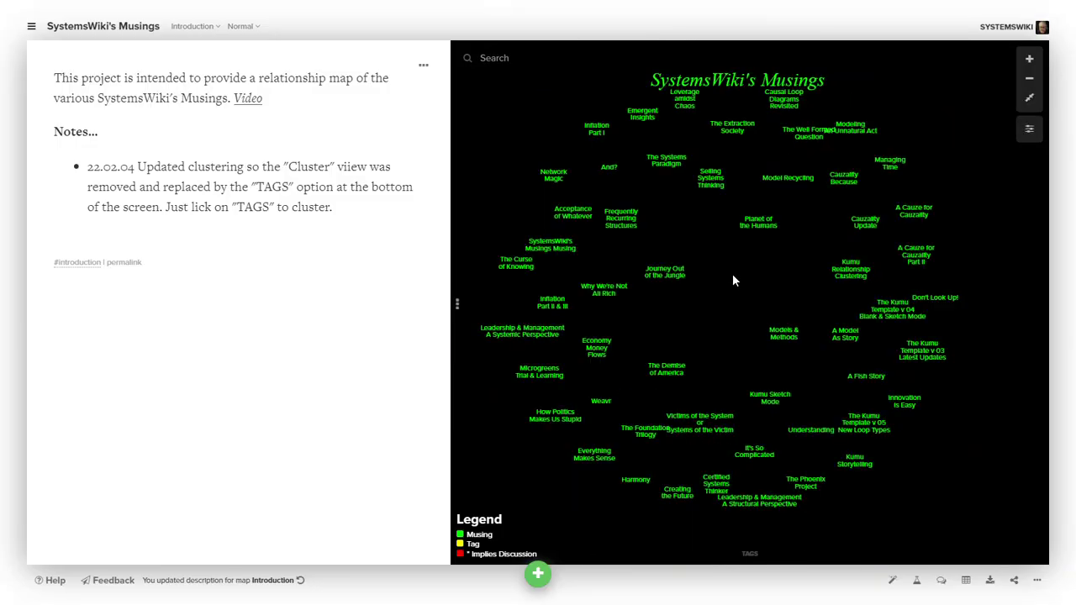
click(749, 556)
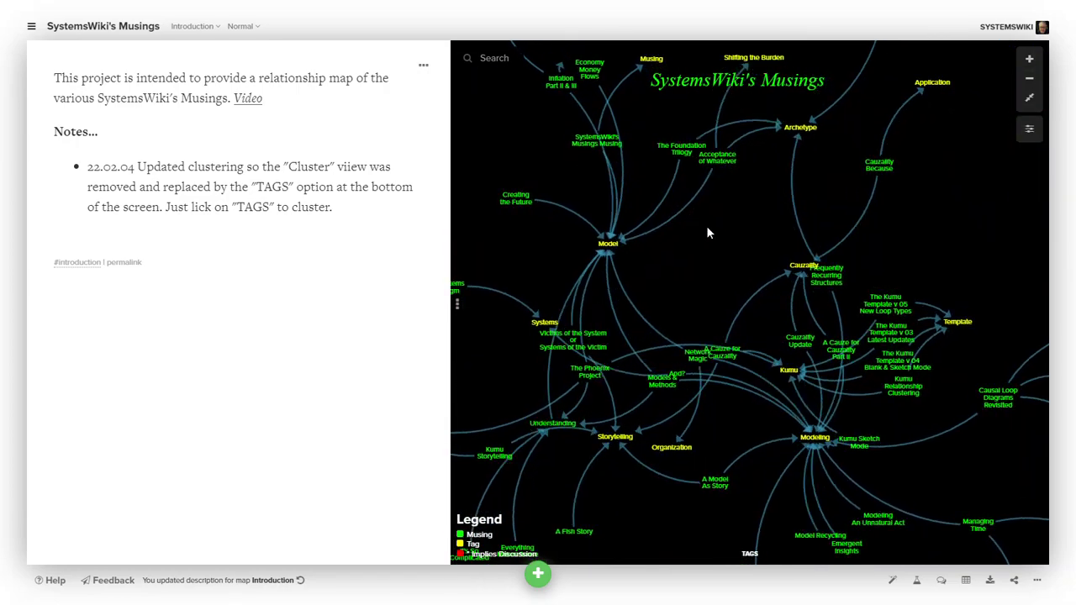
scroll(732, 223, down, 5)
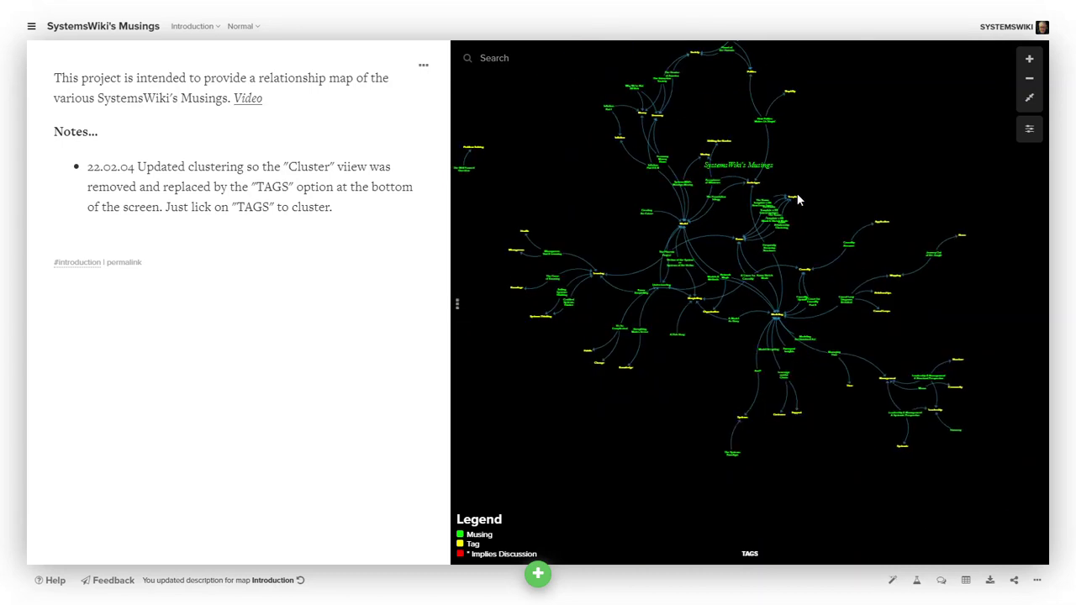
click(490, 57)
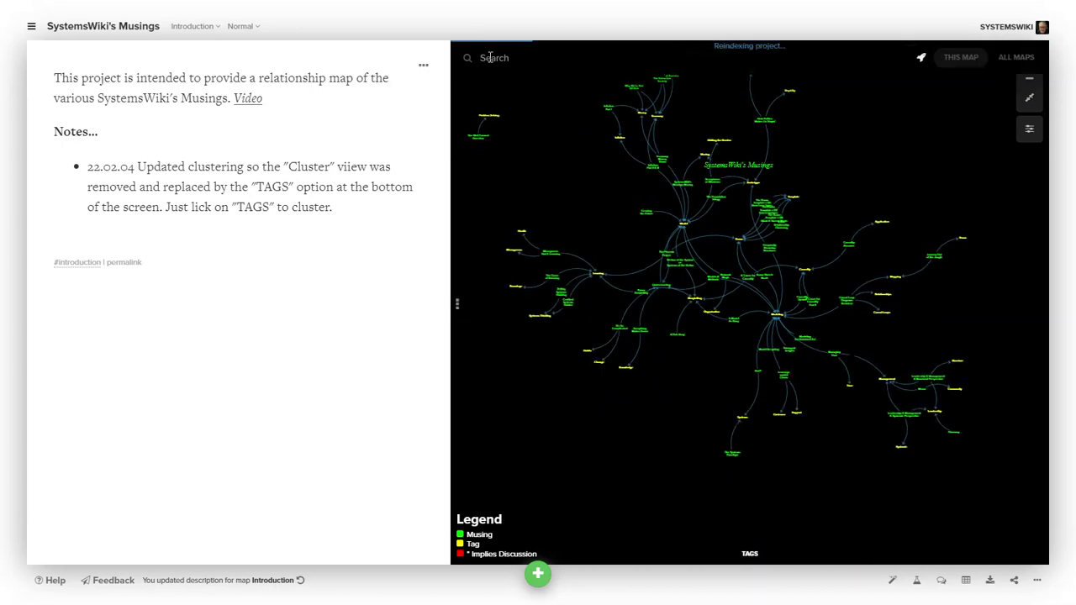
Search 'qluster', pick Kumu Relationship Clustering, focus the map on it and expand focus twice
text(q)
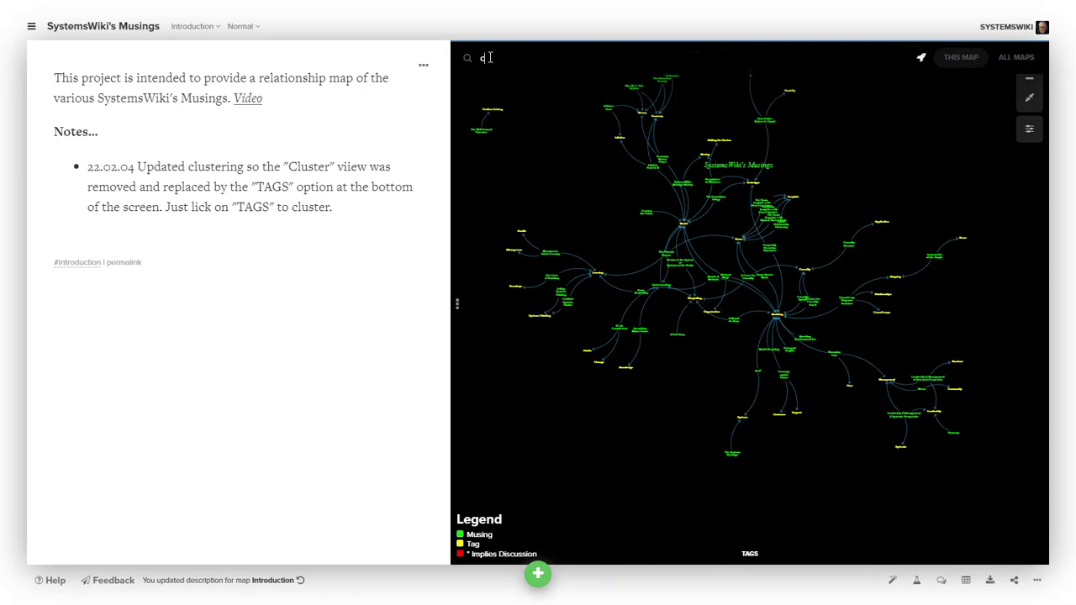
text(luster)
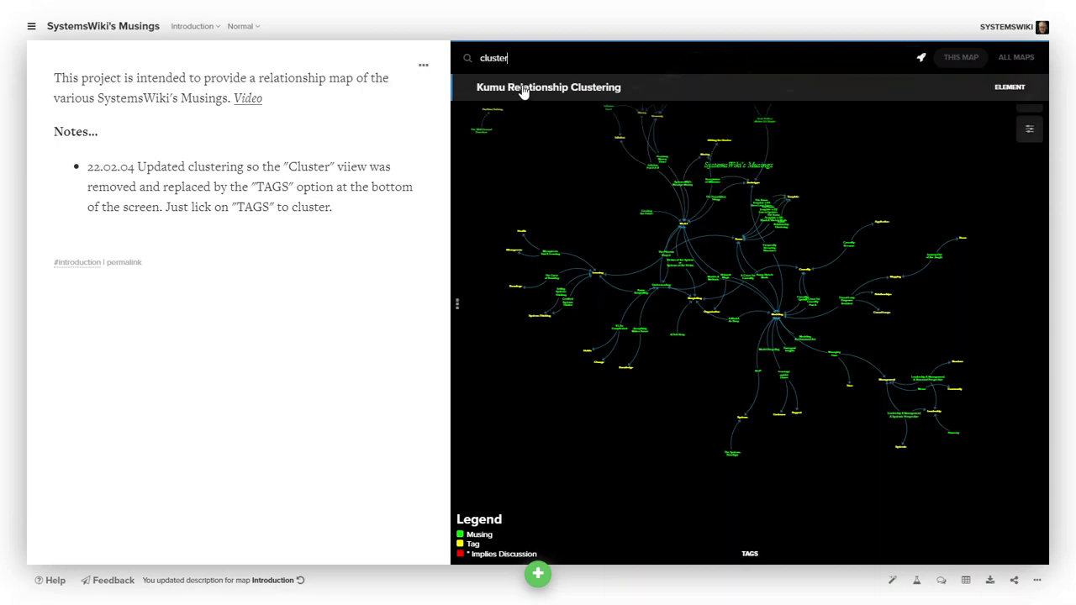
click(521, 84)
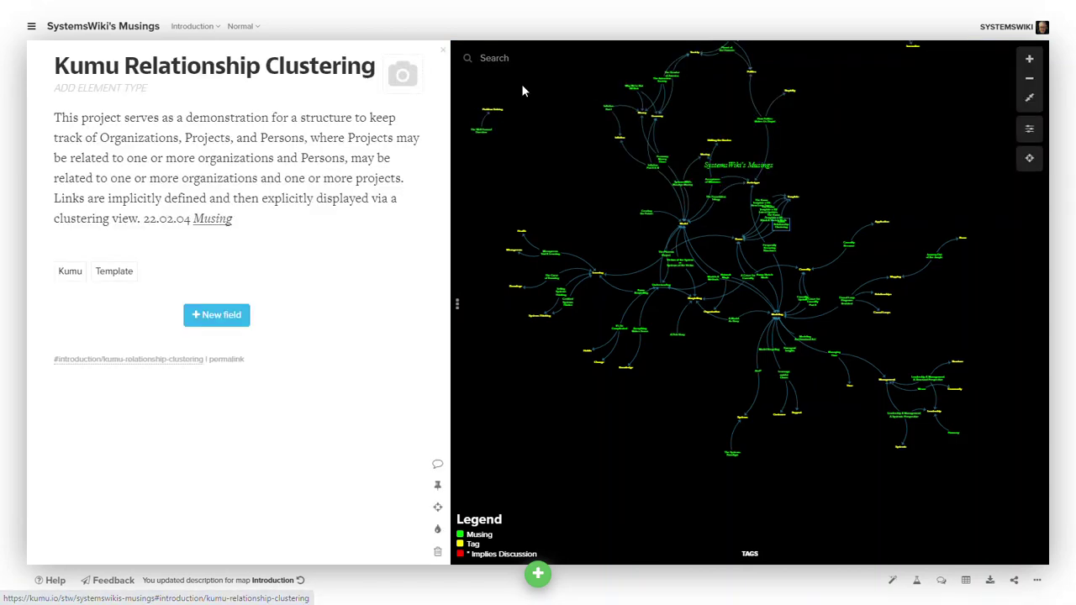
click(1028, 159)
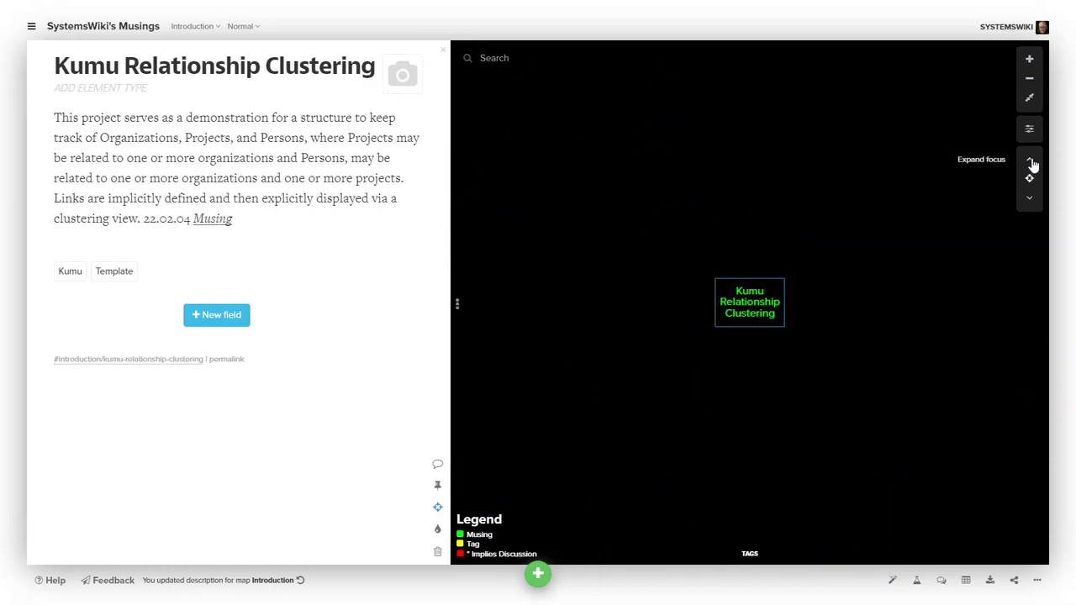
click(1030, 161)
click(1031, 162)
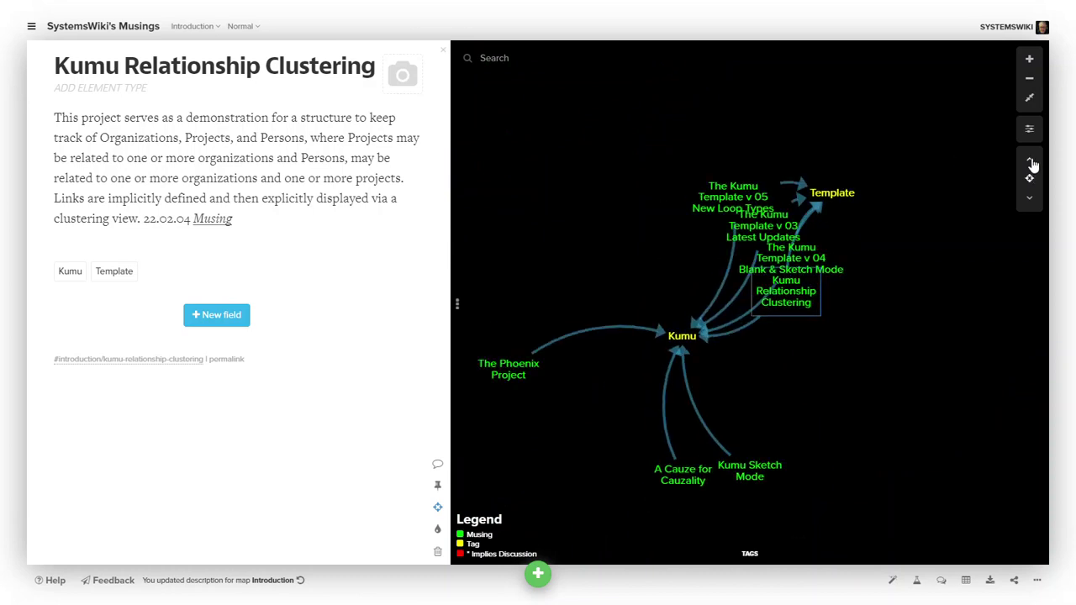